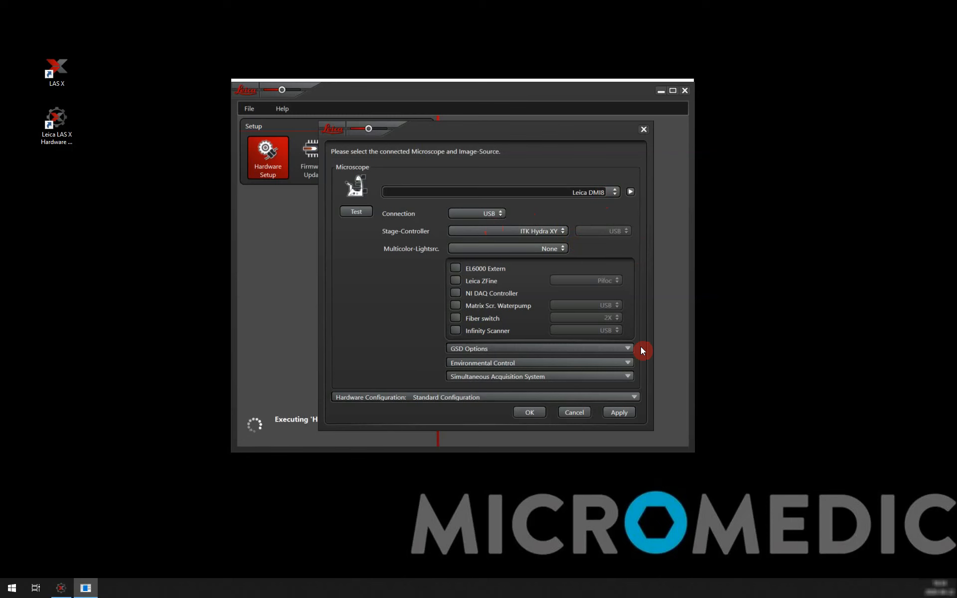
Create a new hardware configuration of type System named Offline, apply it and select it for editing.
click(635, 398)
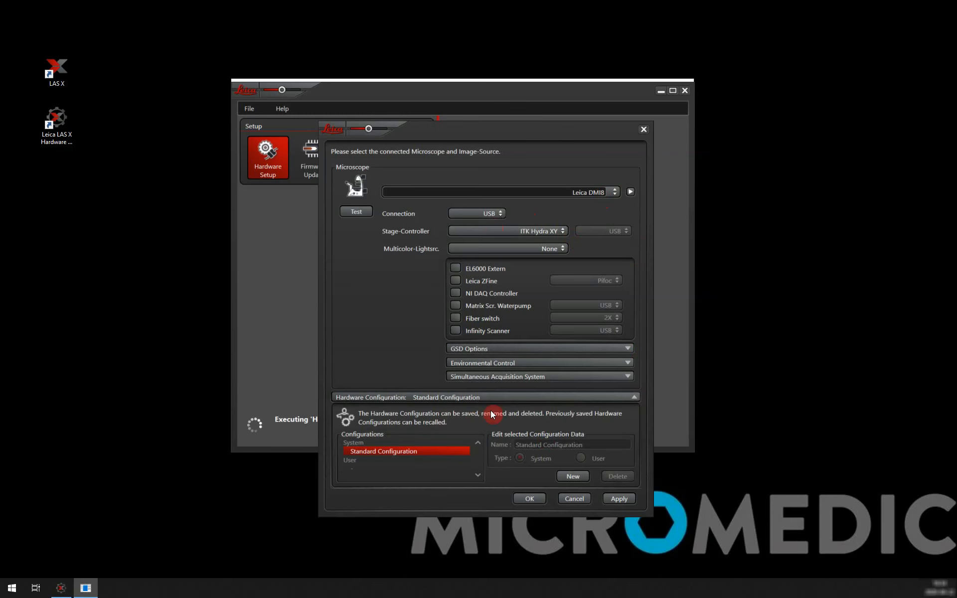
click(574, 477)
click(577, 445)
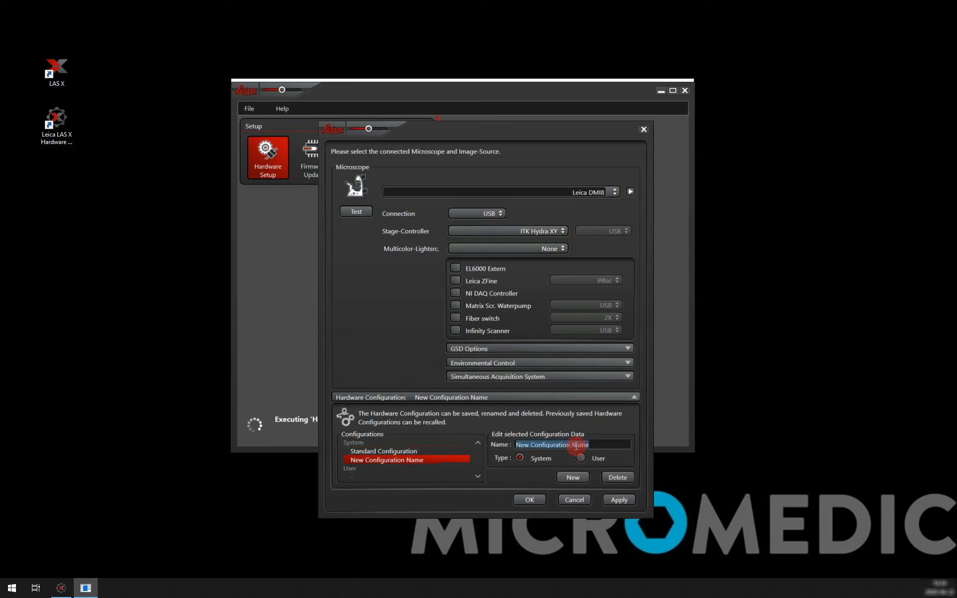
text(Offline)
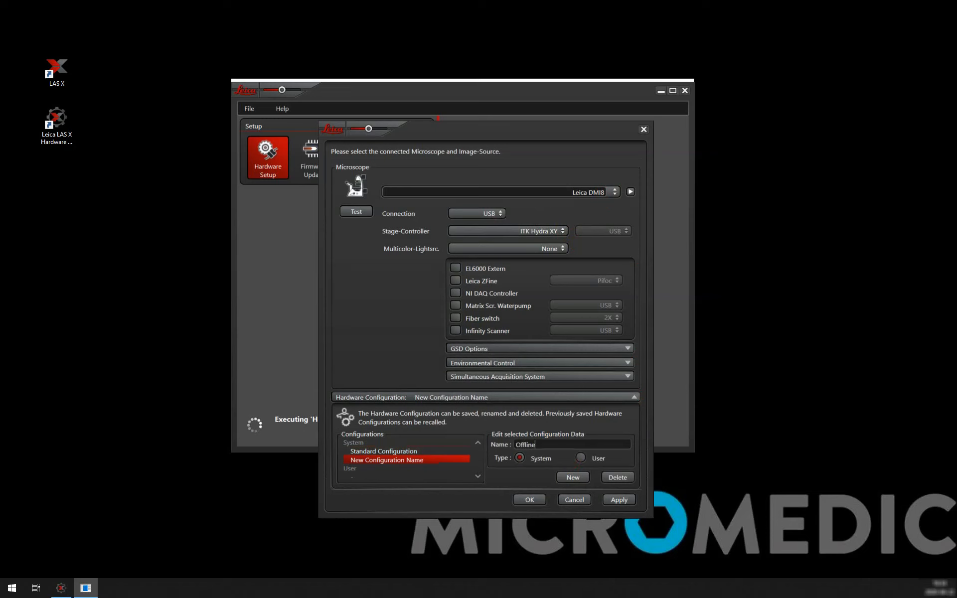
click(623, 499)
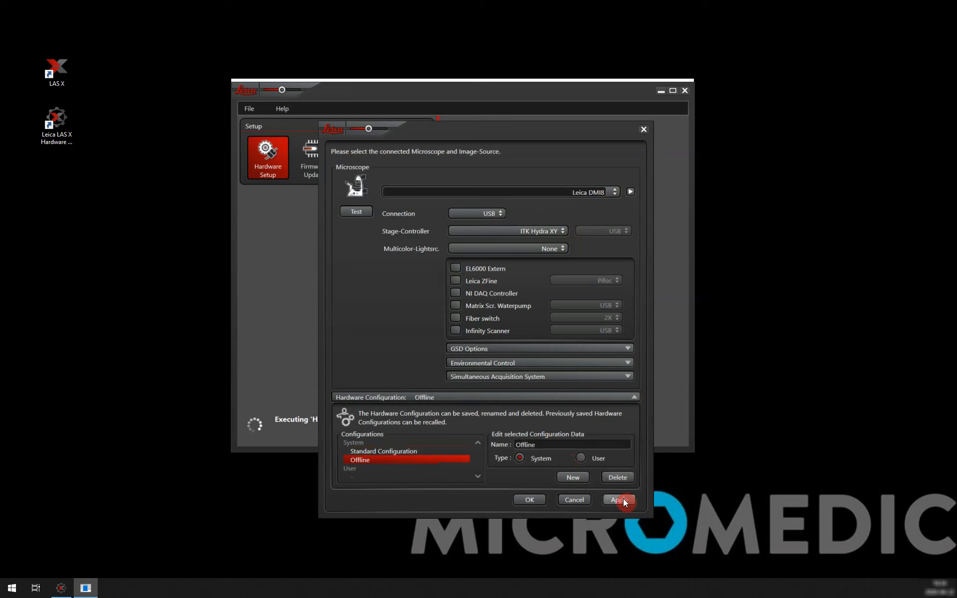
click(385, 461)
Choose Leica DMI8 as the microscope of the Offline configuration and set its connection to DEMO-8.
click(615, 195)
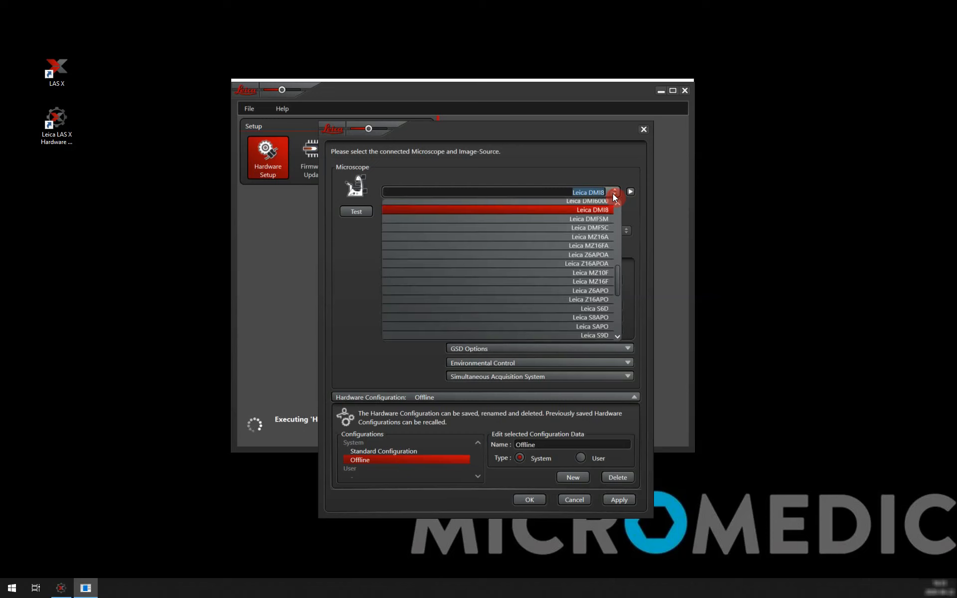
drag(619, 283, 619, 205)
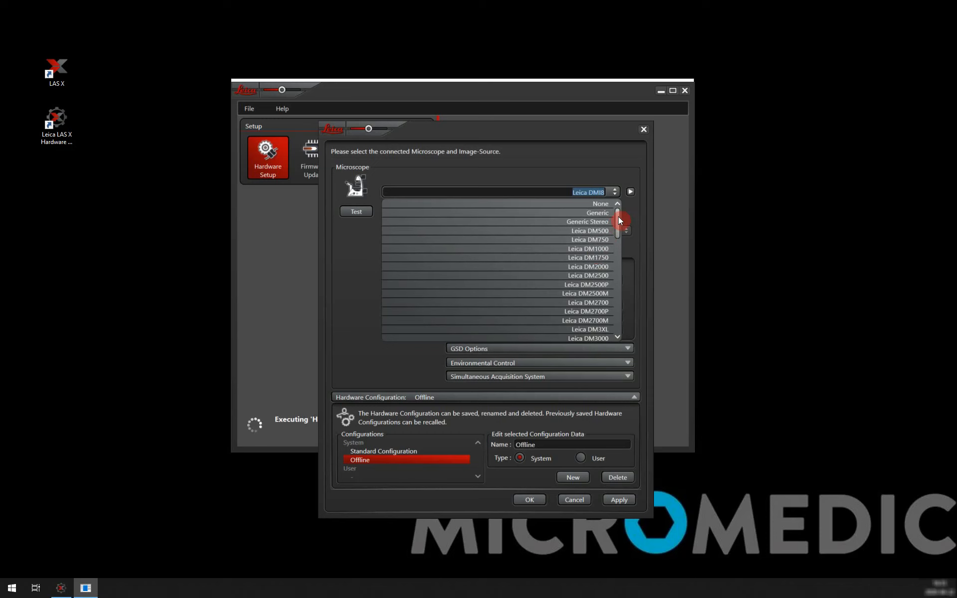
drag(619, 218, 619, 239)
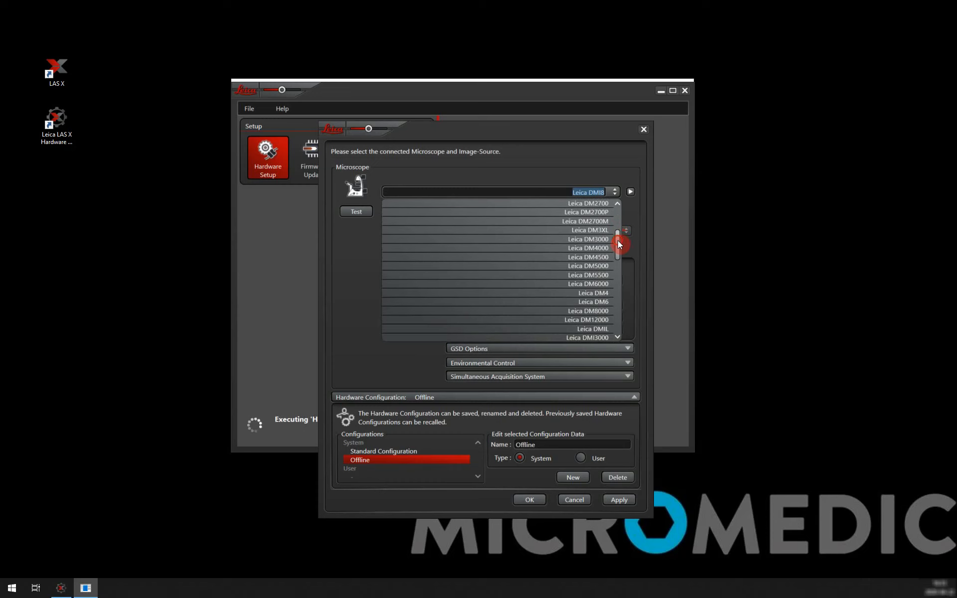
drag(618, 241, 617, 264)
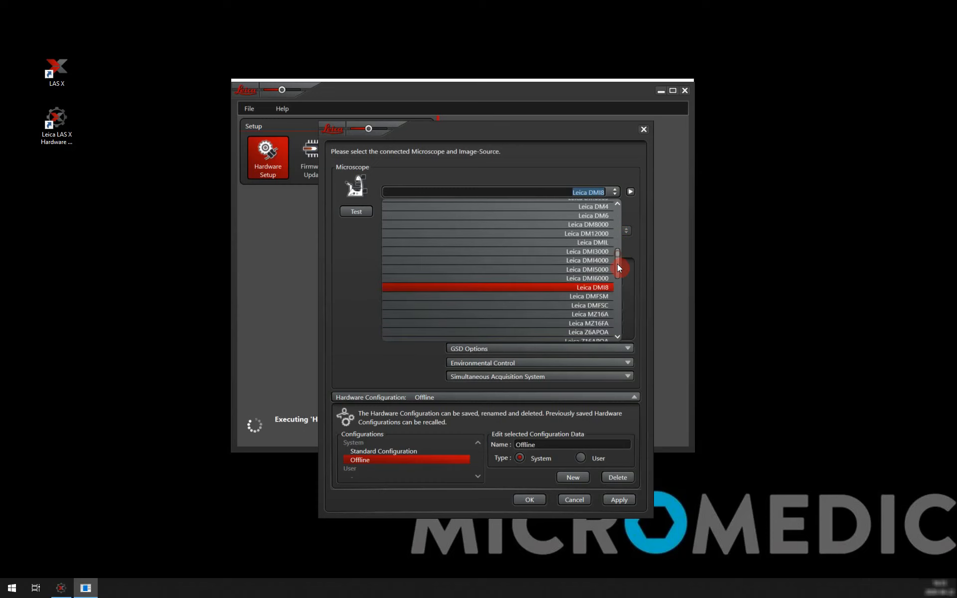
click(601, 288)
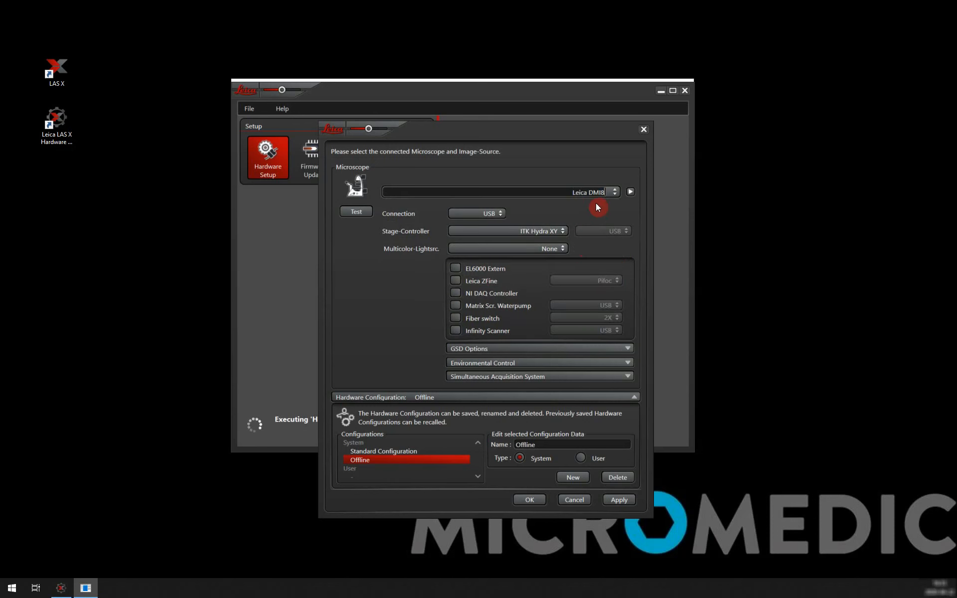
click(500, 213)
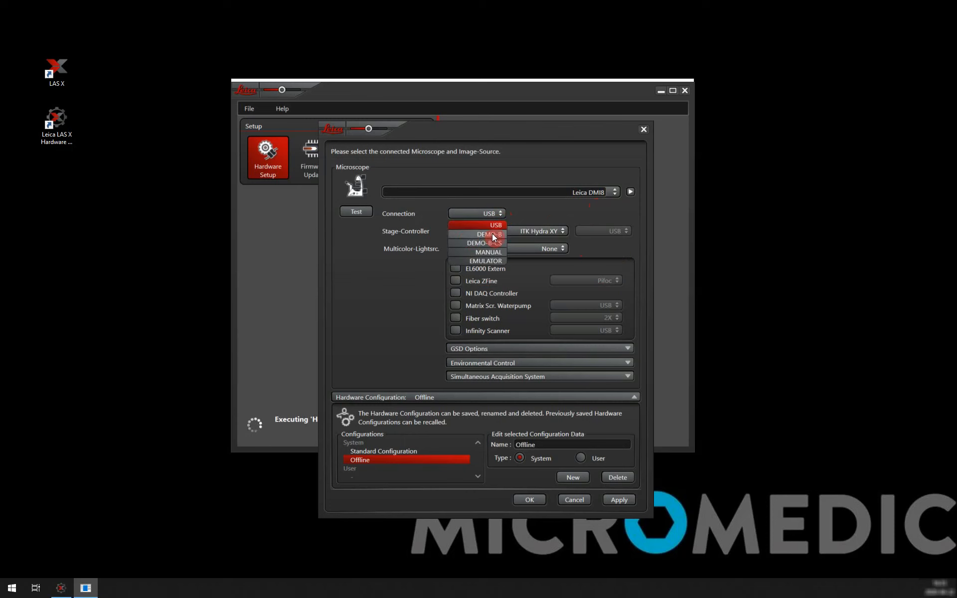
click(492, 234)
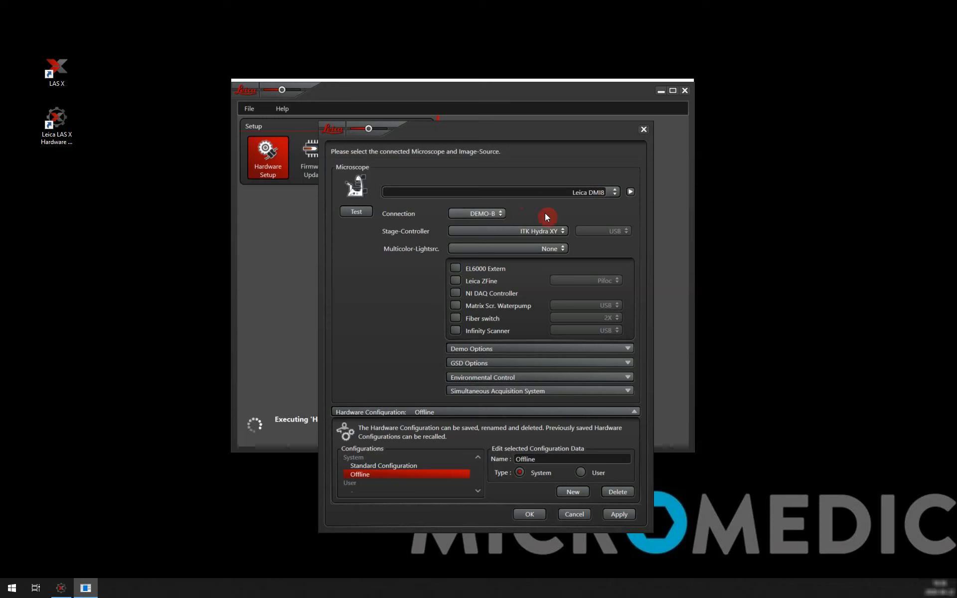
Switch the microscope to Leica DM6 and look at which demo connections it offers.
click(615, 193)
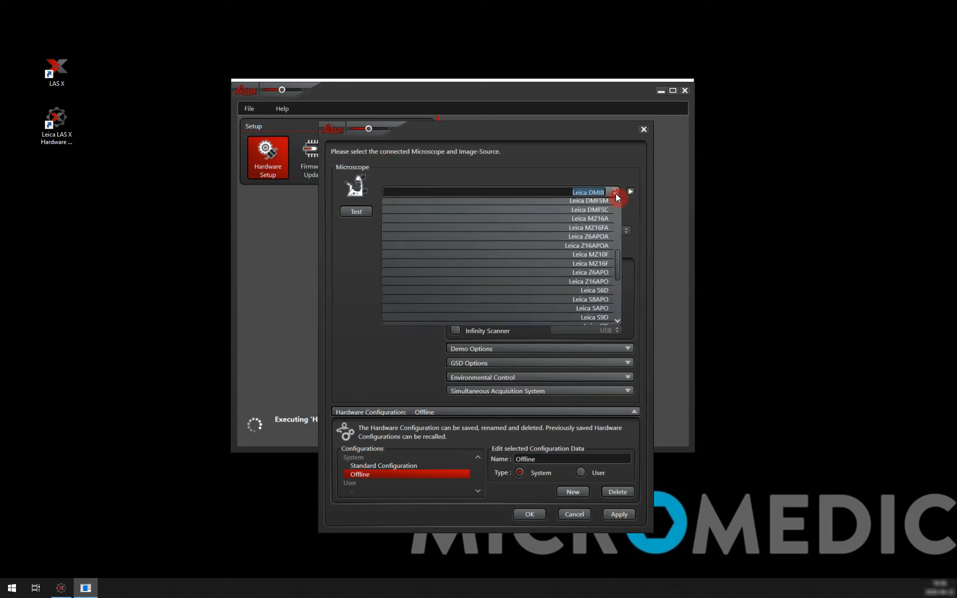
drag(618, 280, 616, 252)
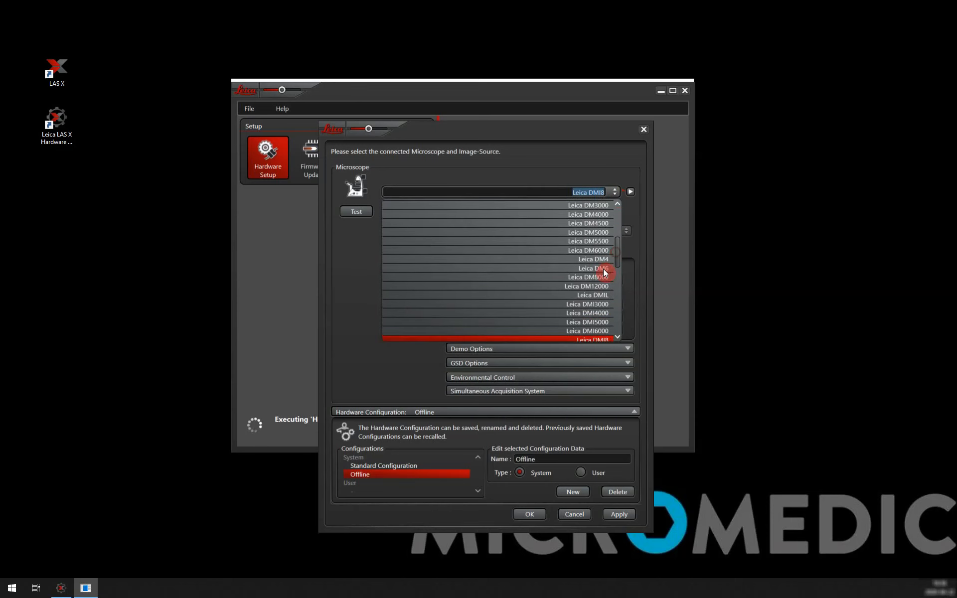
click(600, 268)
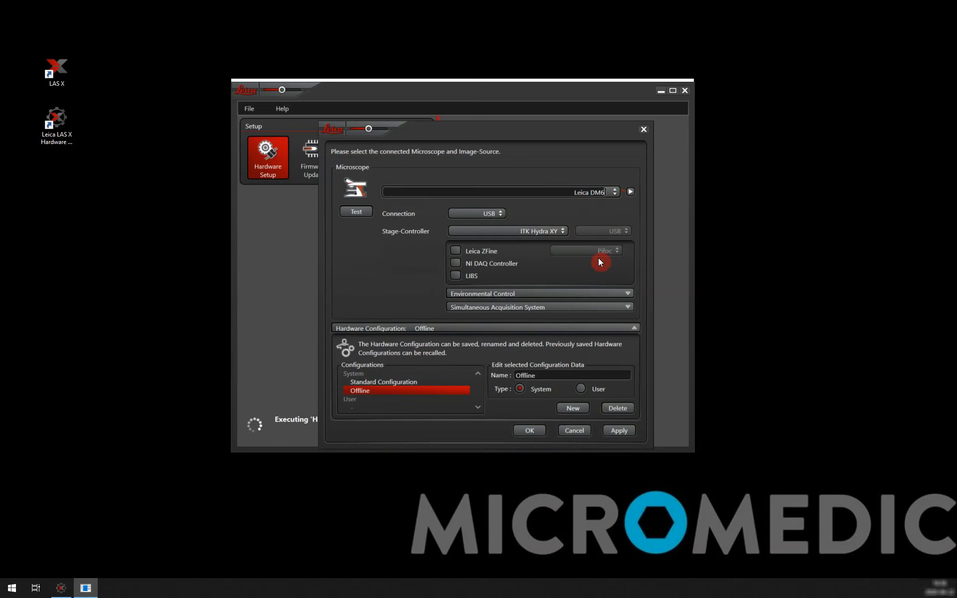
click(499, 214)
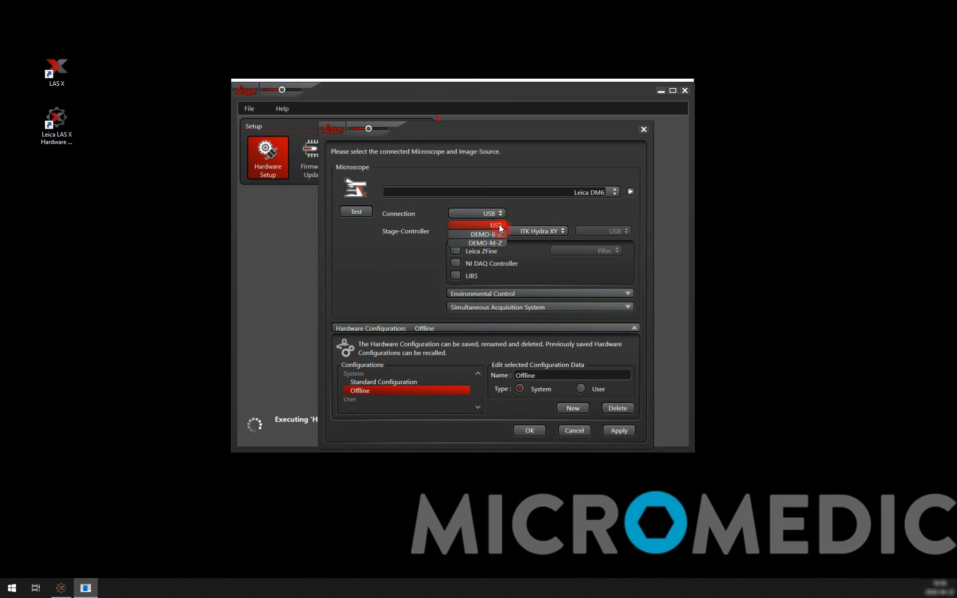
click(520, 217)
Change the microscope model of the Offline configuration to Leica DM4.
click(613, 194)
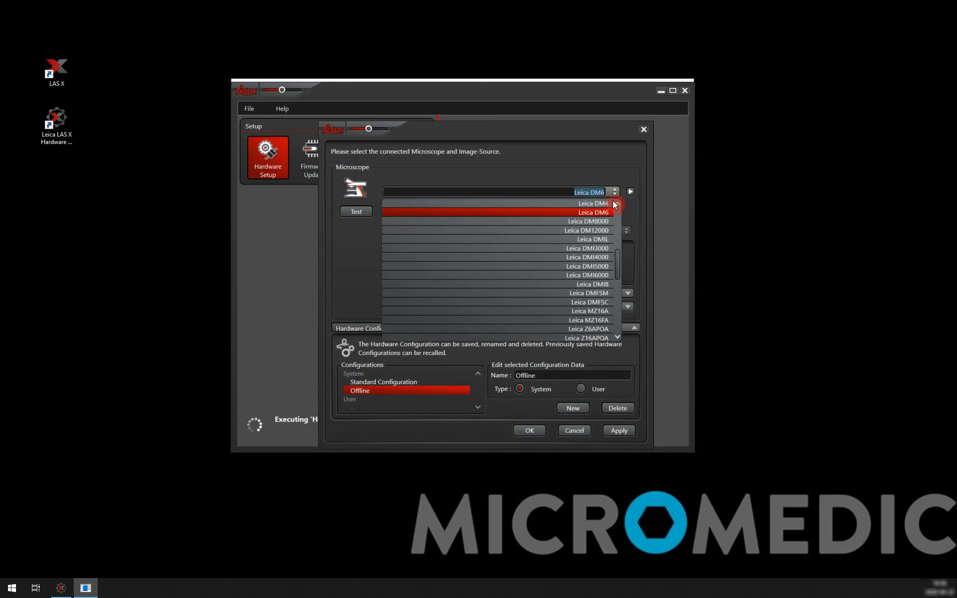
click(616, 202)
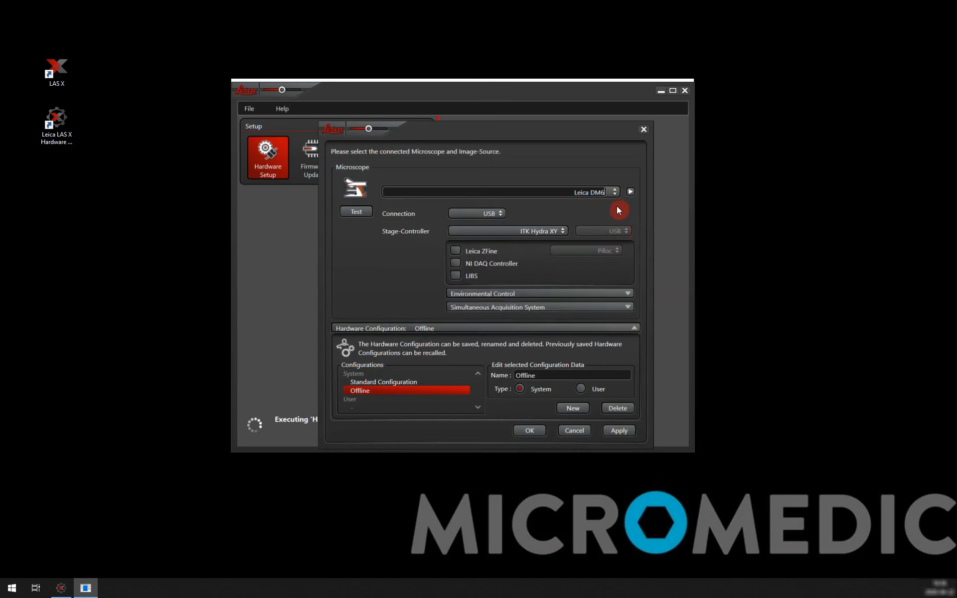
click(614, 192)
scroll(617, 262, up, 1)
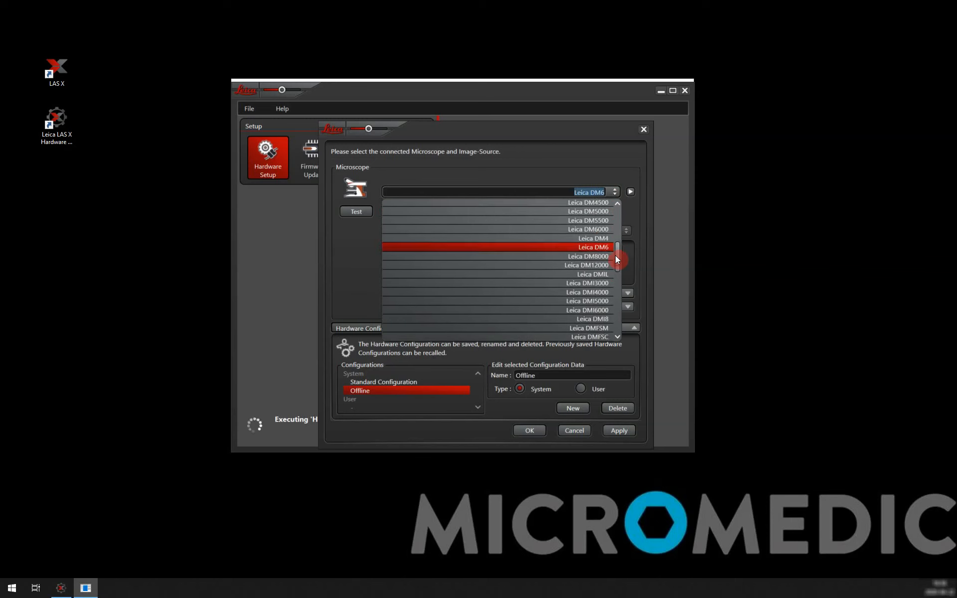
click(602, 233)
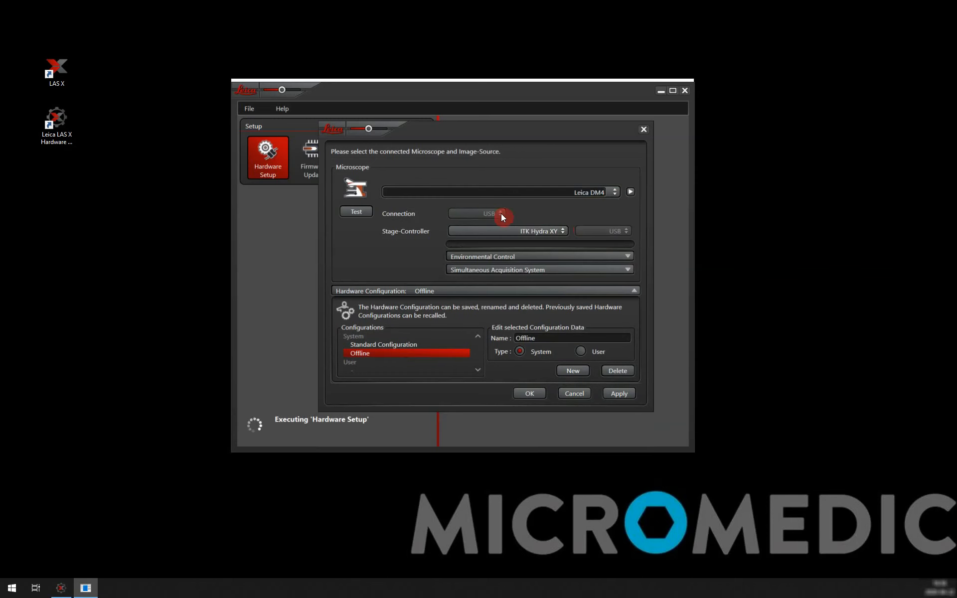
Set the microscope model back to Leica DM6 and switch it from there to the Leica M205FA stereo microscope.
click(614, 192)
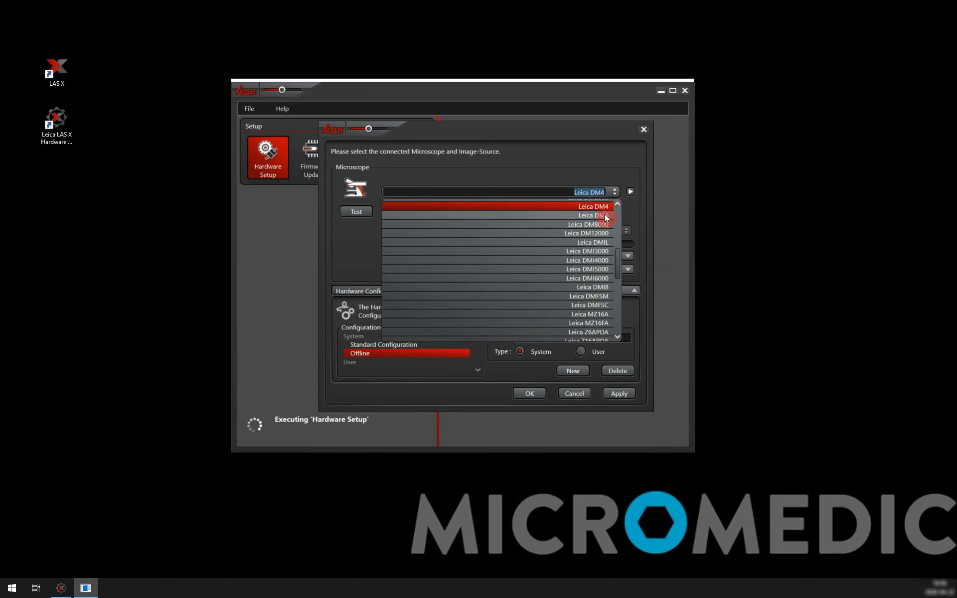
click(601, 216)
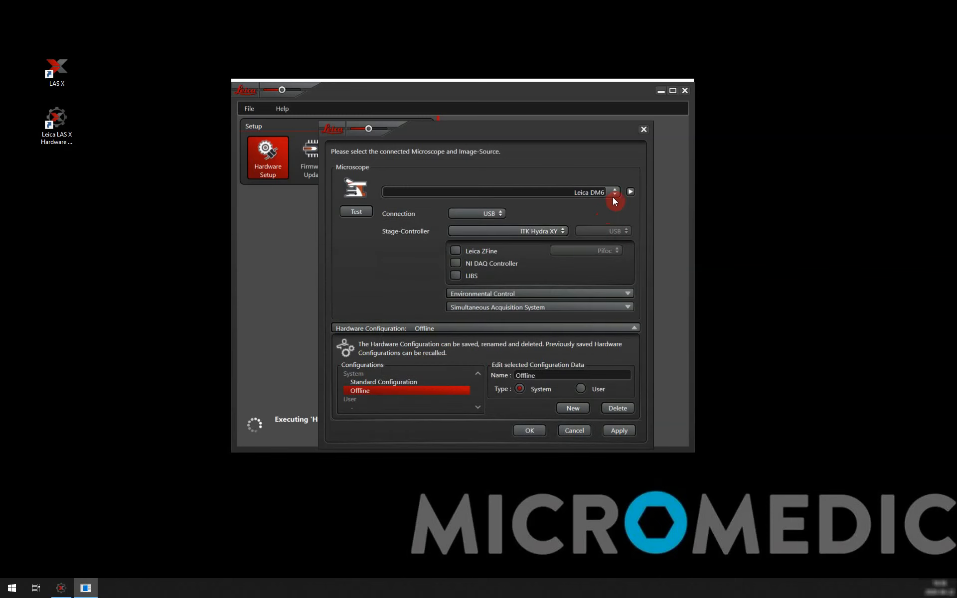
click(614, 194)
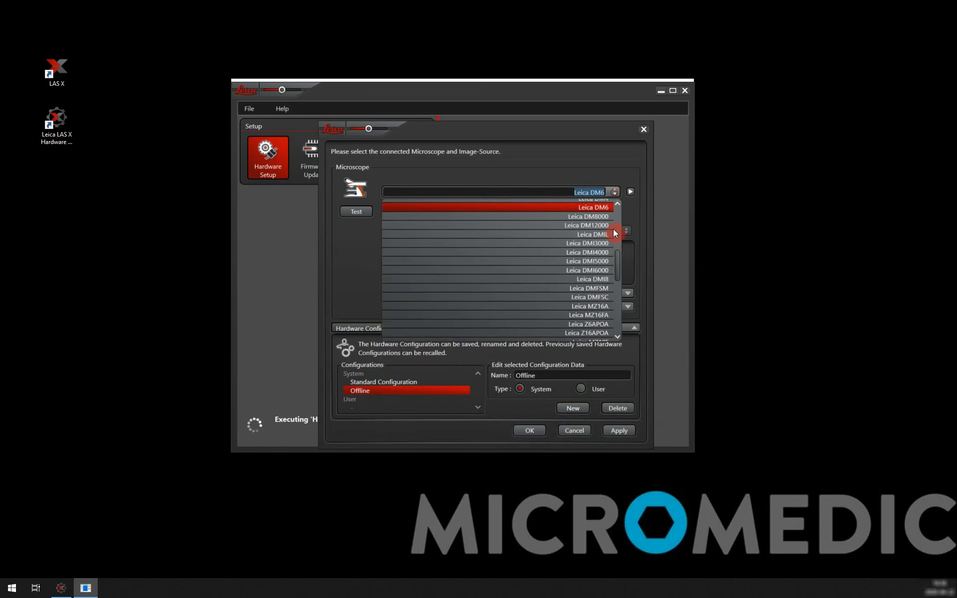
drag(616, 263, 617, 321)
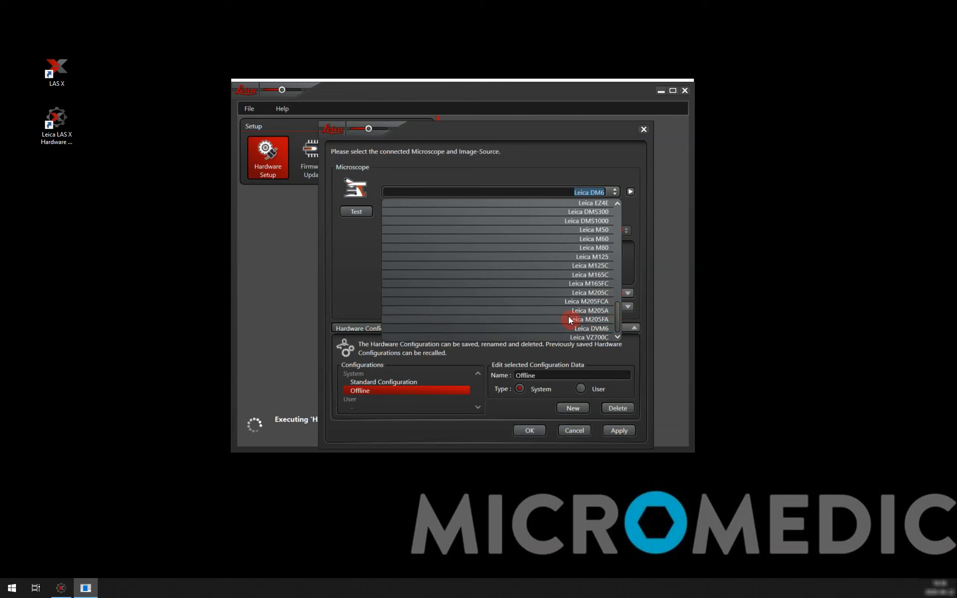
click(603, 319)
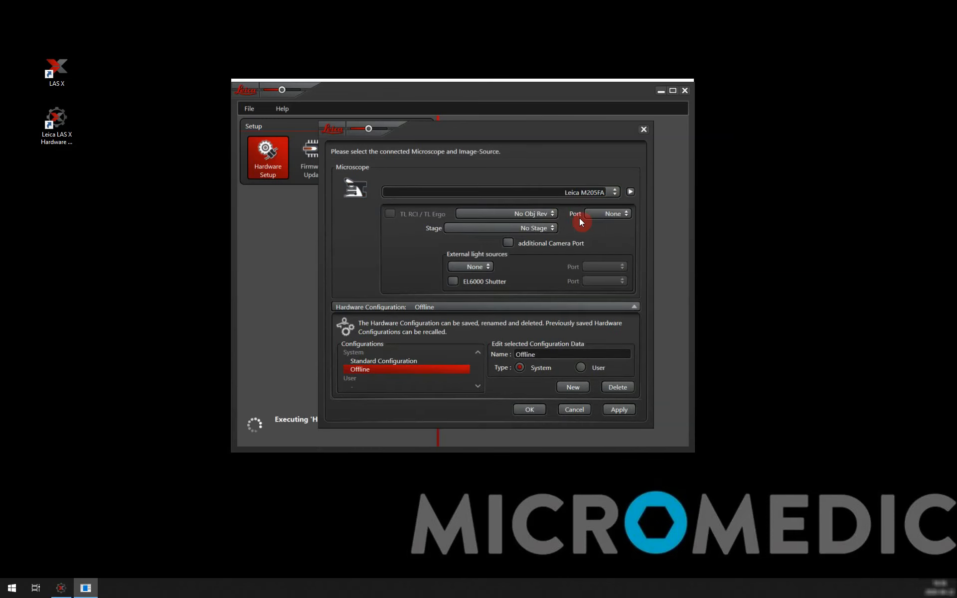
click(617, 214)
Set the microscope of the Offline configuration back to Leica DMI8.
click(613, 193)
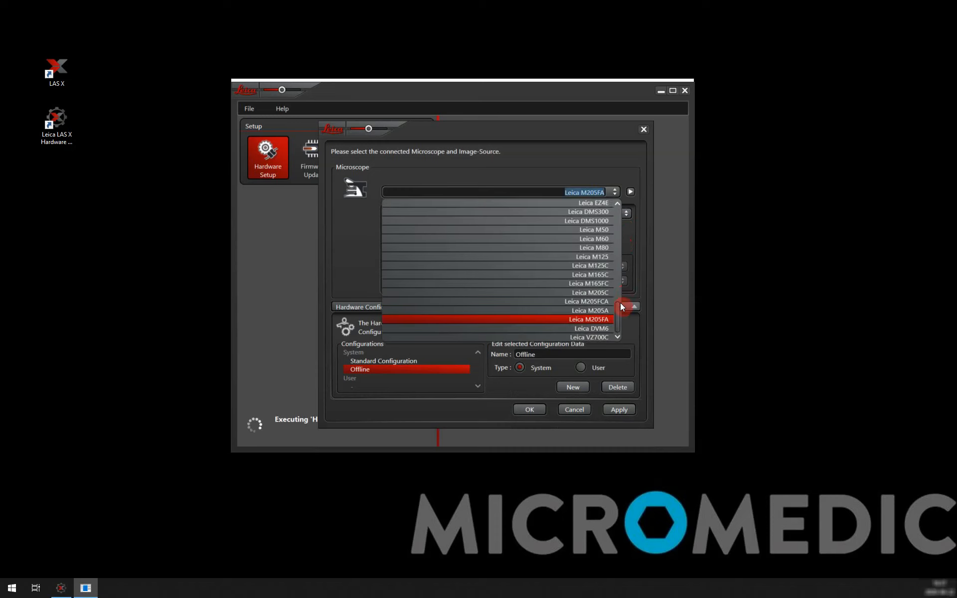
drag(620, 322, 616, 266)
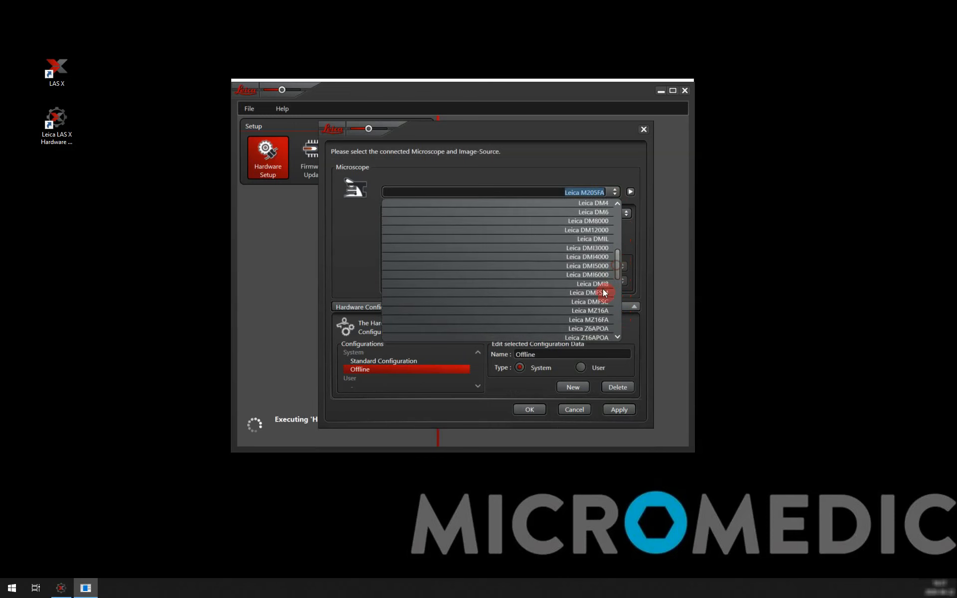
click(601, 285)
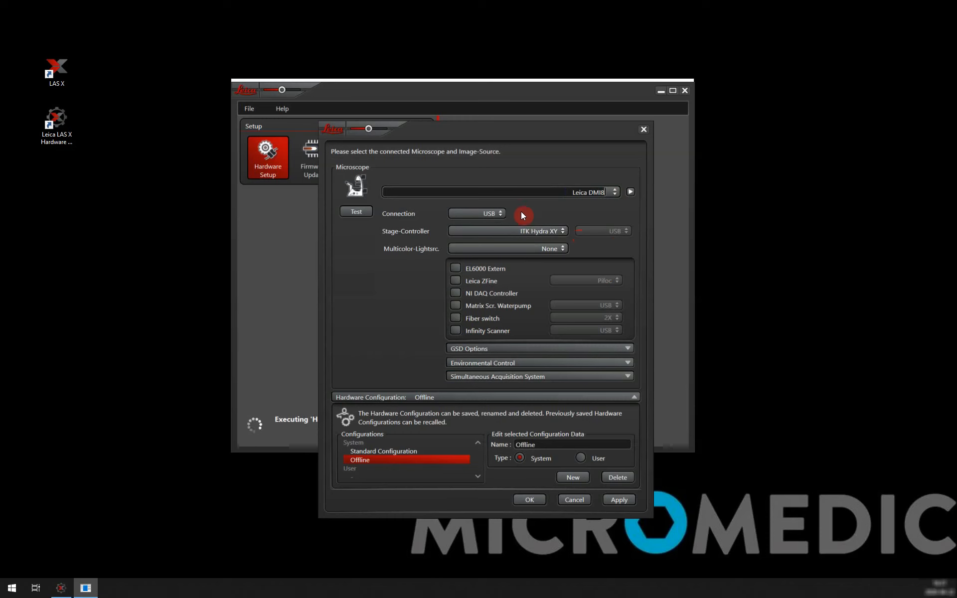
Set the Leica DMI8's connection to DEMO-8 and its stage controller to Leica.
click(499, 214)
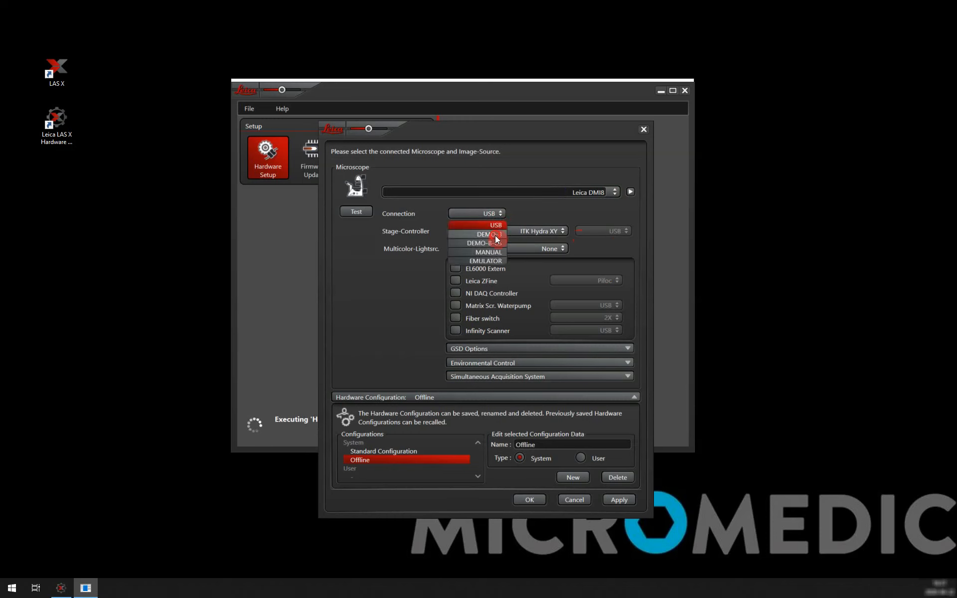
click(495, 234)
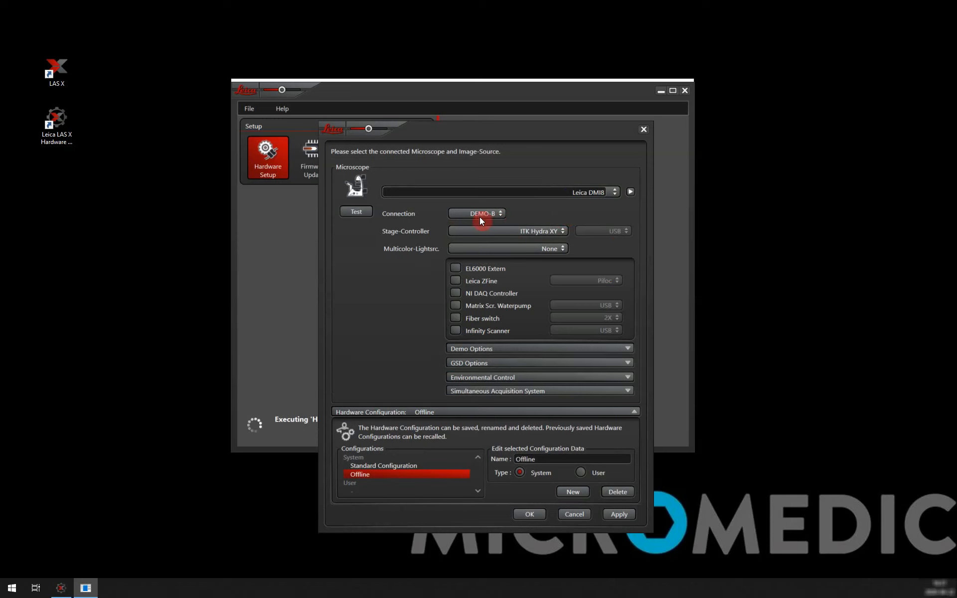
click(507, 233)
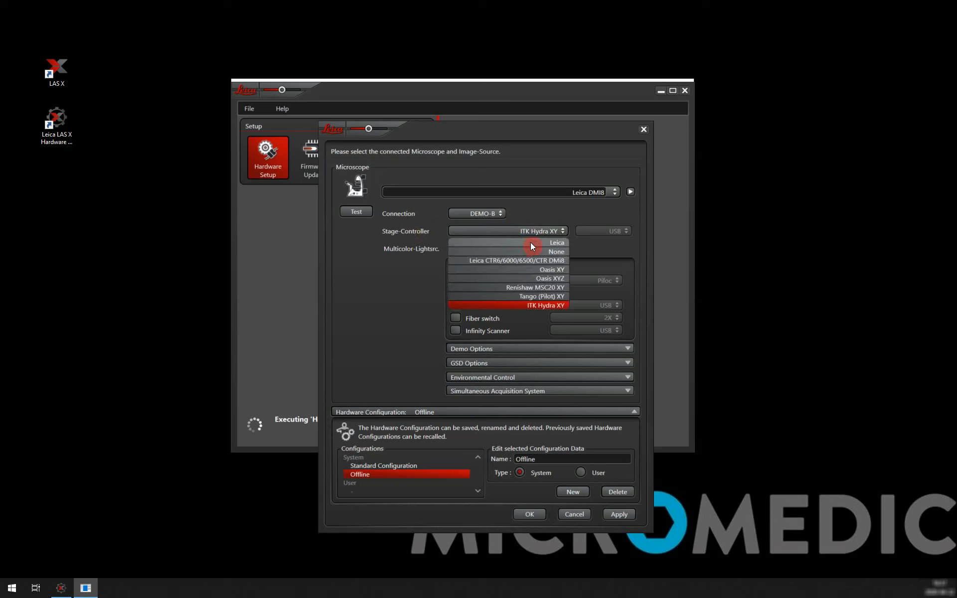
click(560, 242)
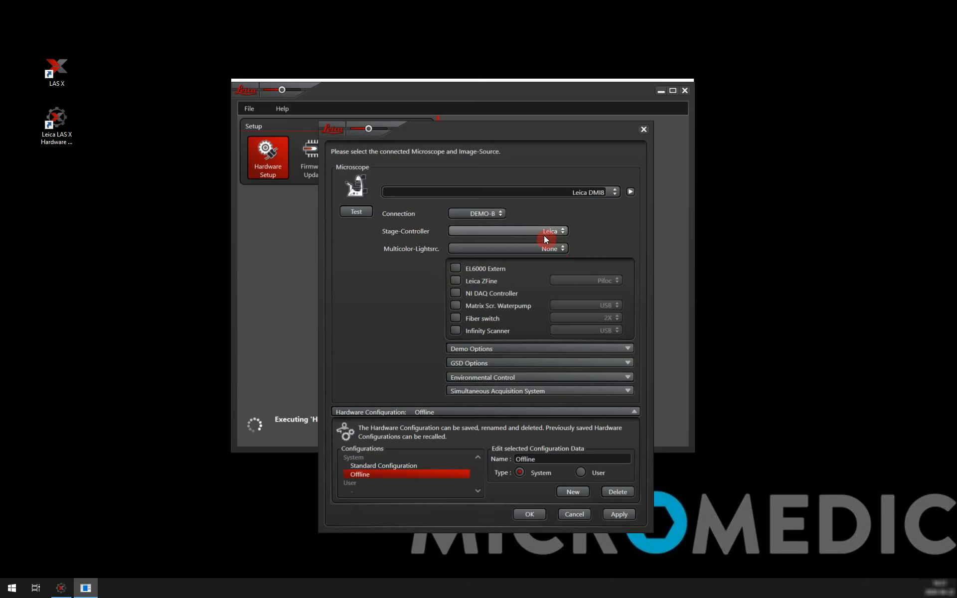